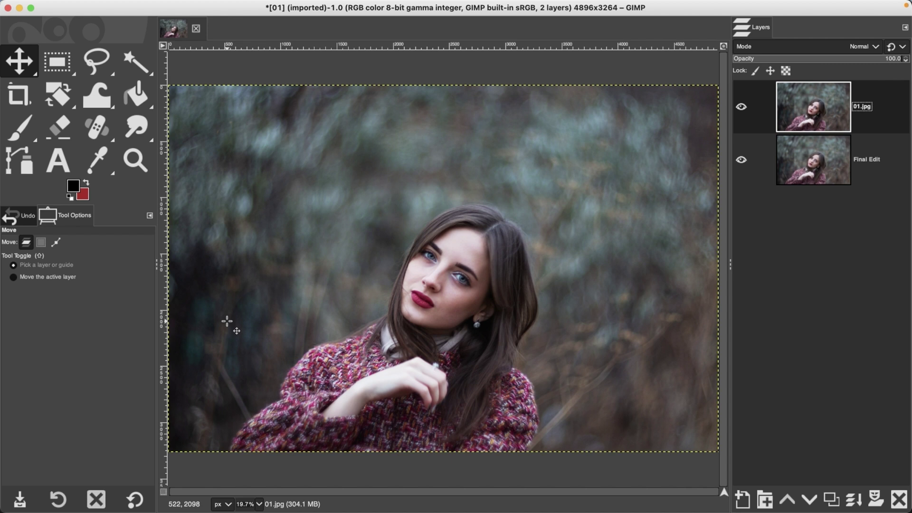
# - Bring Chrome forward and return to the 'facebook post size' Google results
pyautogui.moveTo(456, 499)
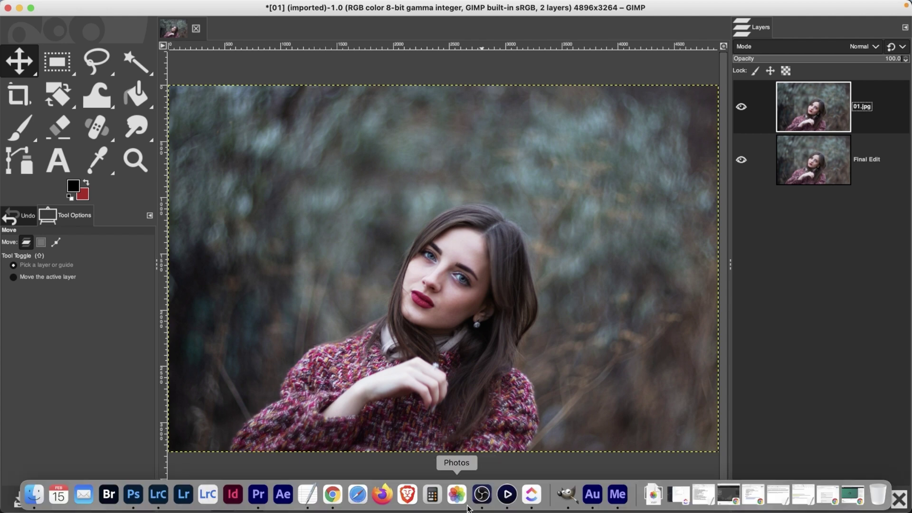
pyautogui.click(327, 496)
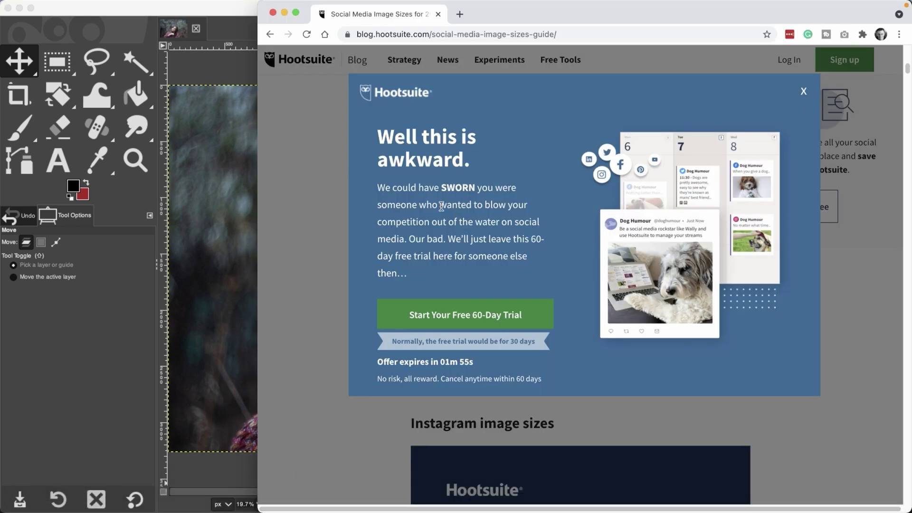
pyautogui.click(269, 34)
# - Note the recommended 1200 x 630 px size, then open Hootsuite's social media image sizes article
pyautogui.moveTo(460, 71); pyautogui.dragTo(366, 71)
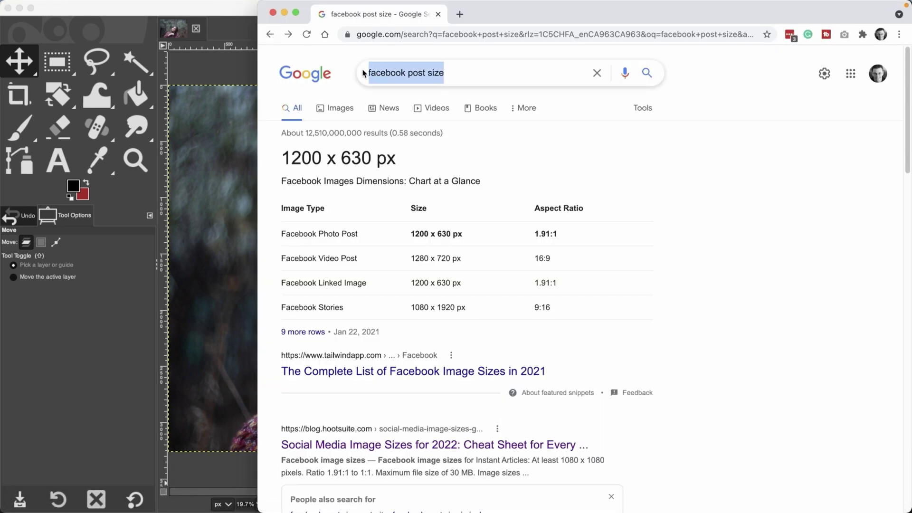
pyautogui.click(448, 69)
pyautogui.click(293, 156)
pyautogui.moveTo(284, 157); pyautogui.dragTo(442, 161)
pyautogui.click(442, 160)
pyautogui.scroll(-2, 337, 408)
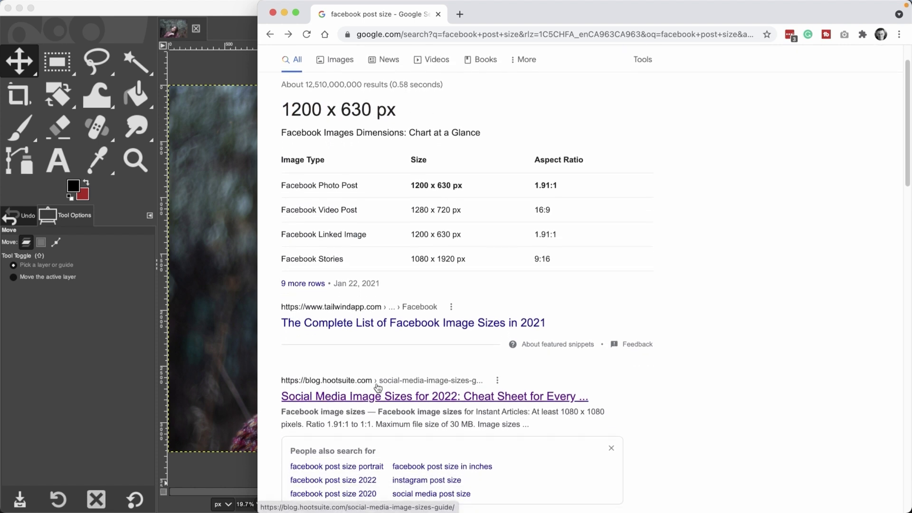
pyautogui.click(443, 404)
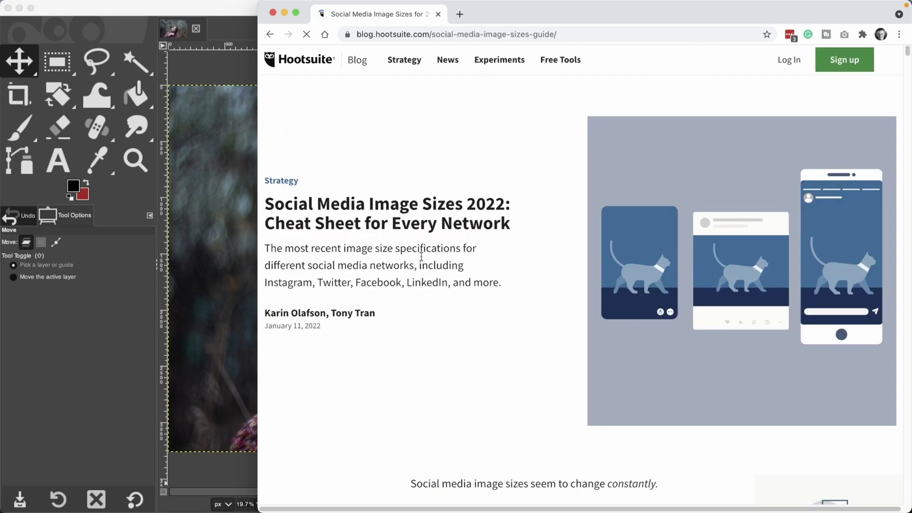
# - Scroll to Hootsuite's Social Media Image Sizes 2022 chart, then switch back to GIMP's Image menu
pyautogui.scroll(-6, 474, 322)
pyautogui.scroll(-8, 474, 328)
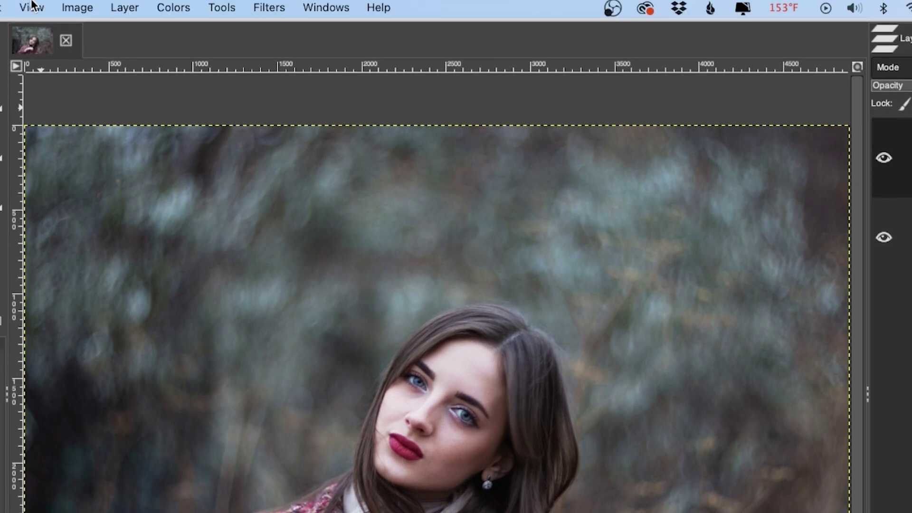
pyautogui.click(77, 8)
# - Scale the 4896-wide photo to 1200 × 800 px with the chain linked and 72 ppi resolution
pyautogui.click(88, 210)
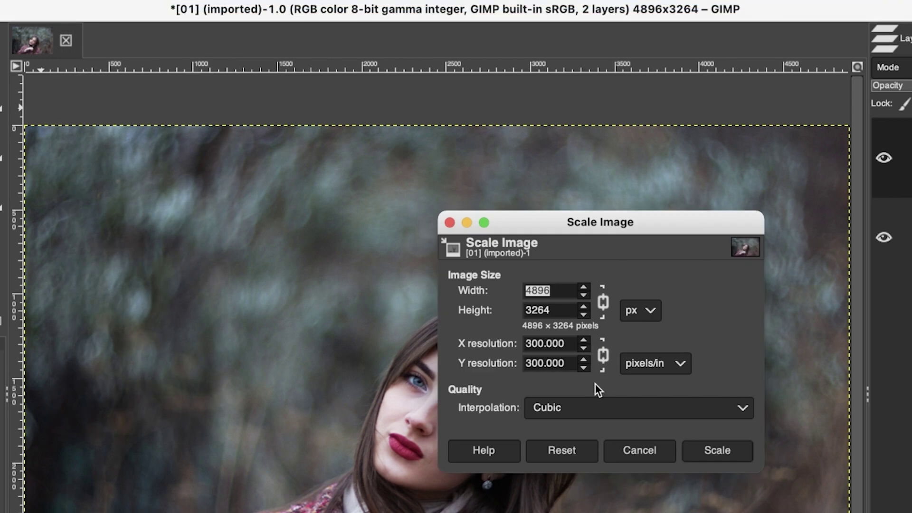
pyautogui.click(602, 302)
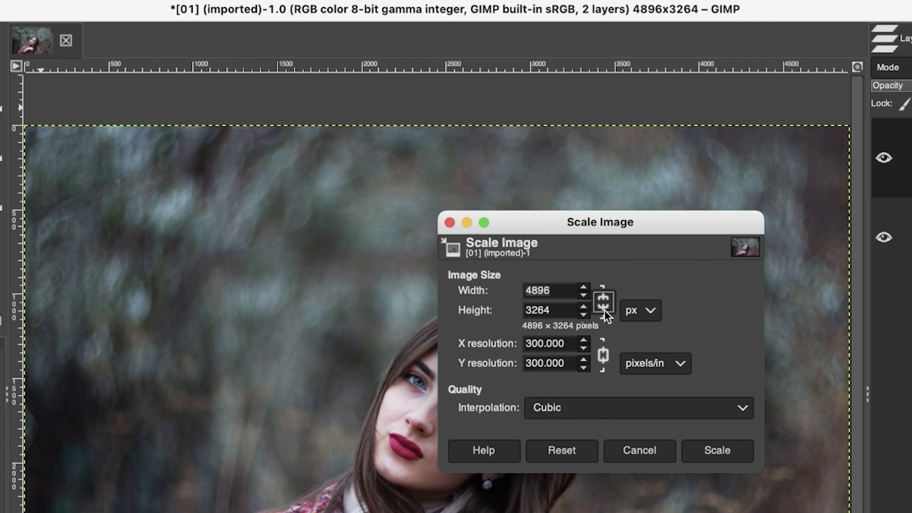
pyautogui.doubleClick(561, 290)
pyautogui.write('1200')
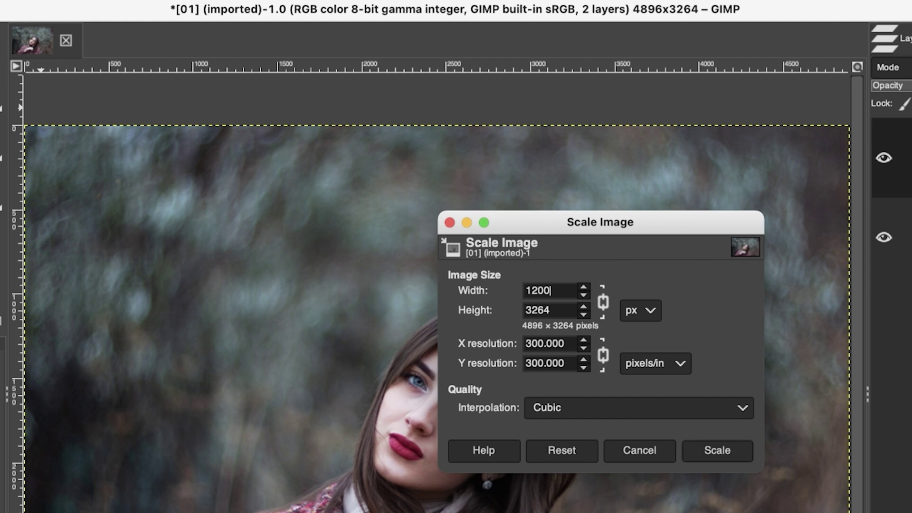
pyautogui.press('Tab')
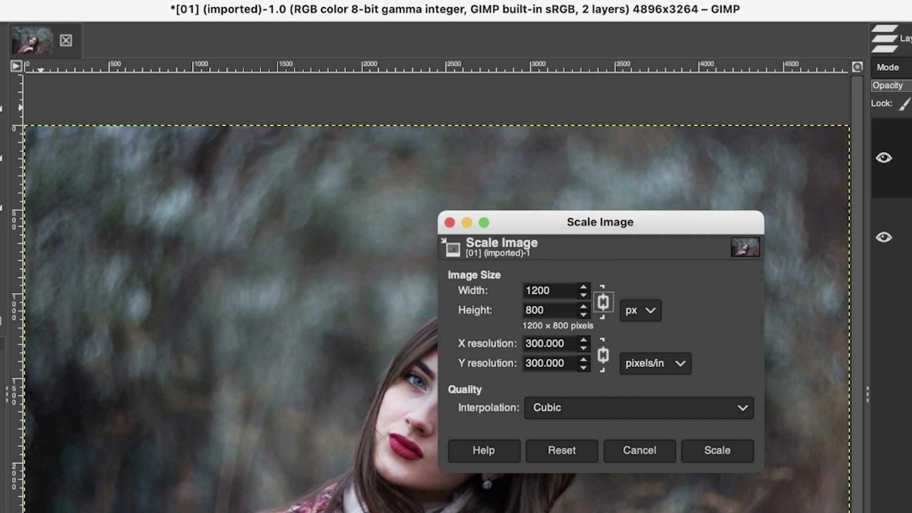
pyautogui.click(555, 309)
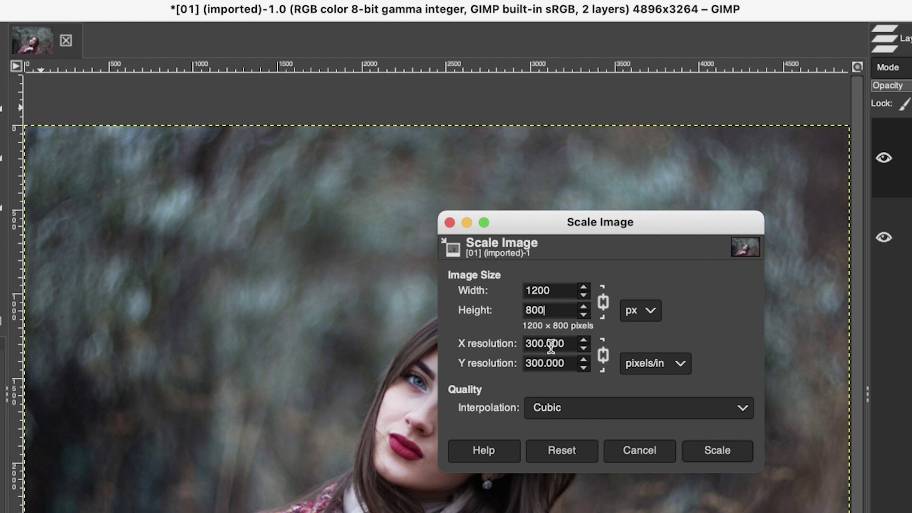
pyautogui.click(565, 344)
pyautogui.moveTo(570, 343); pyautogui.dragTo(516, 340)
pyautogui.write('72')
pyautogui.press('Tab')
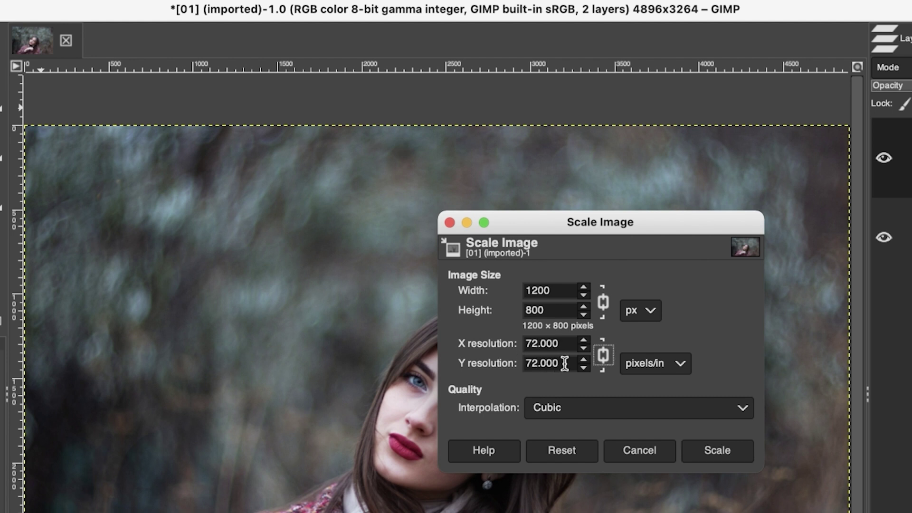
pyautogui.click(711, 451)
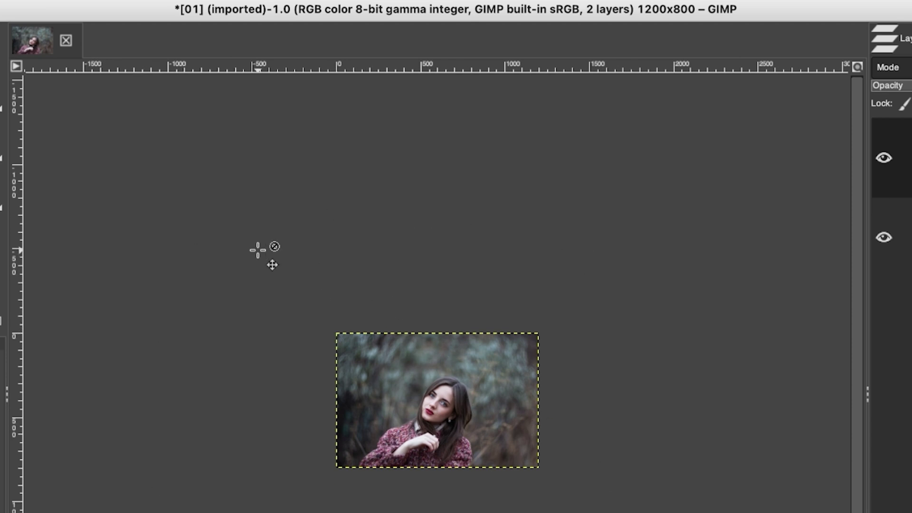
# - Zoom the view so the whole 1200 × 800 image fits the window
pyautogui.moveTo(122, 5)
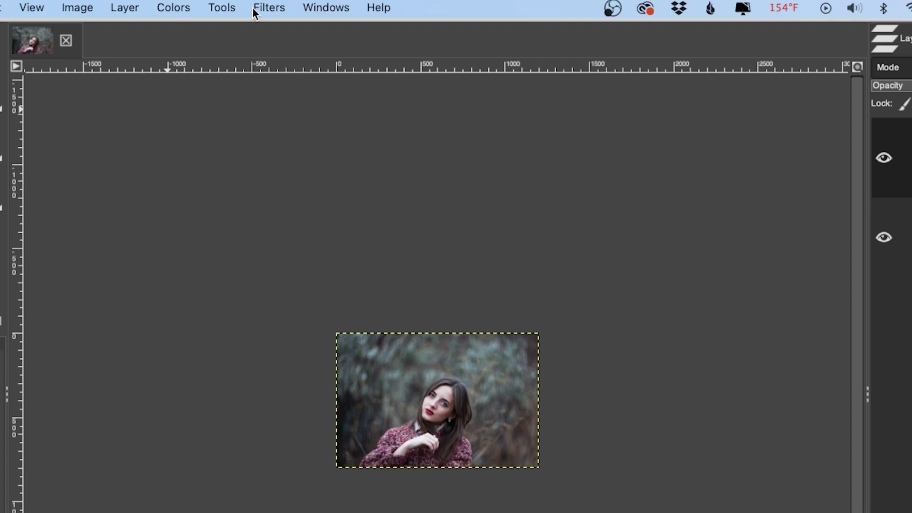
pyautogui.click(32, 7)
pyautogui.moveTo(61, 87)
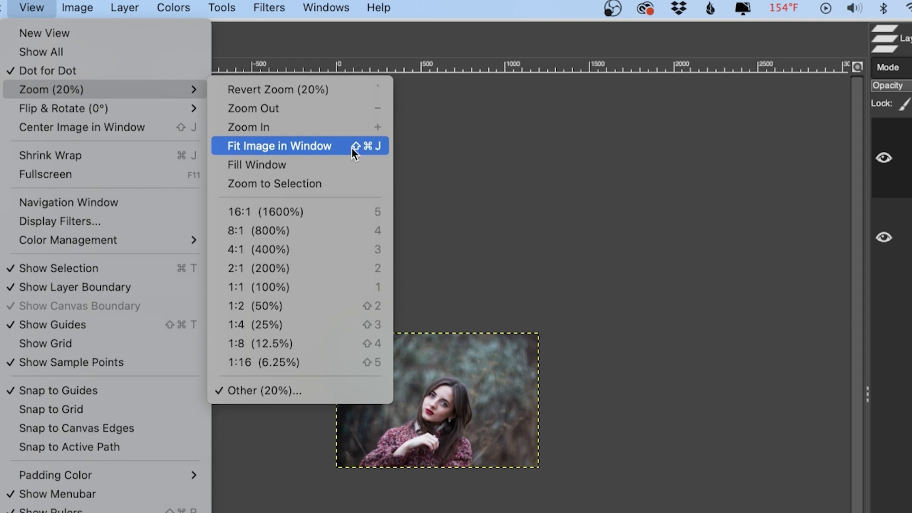
pyautogui.click(377, 147)
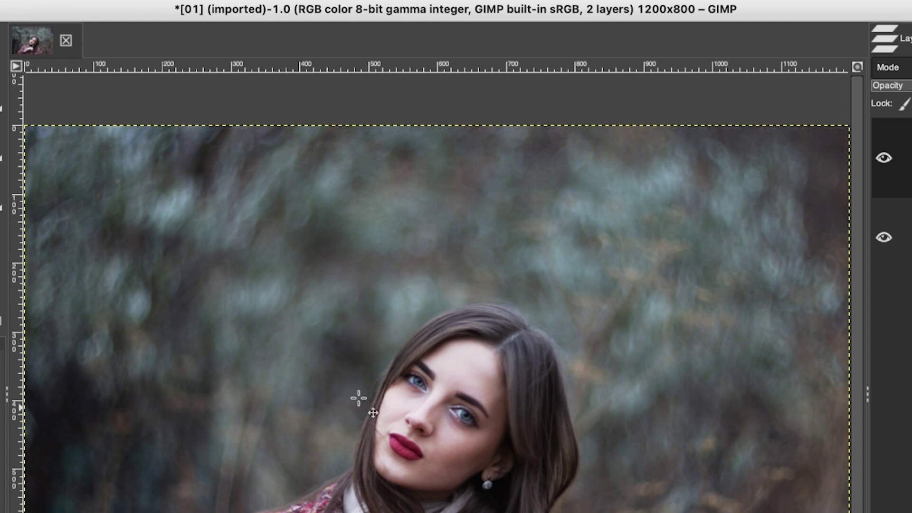
# - Resize the canvas from 800 to 630 px high (1200 × 630), offsetting the photo up by 170 px
pyautogui.moveTo(102, 4)
pyautogui.click(68, 8)
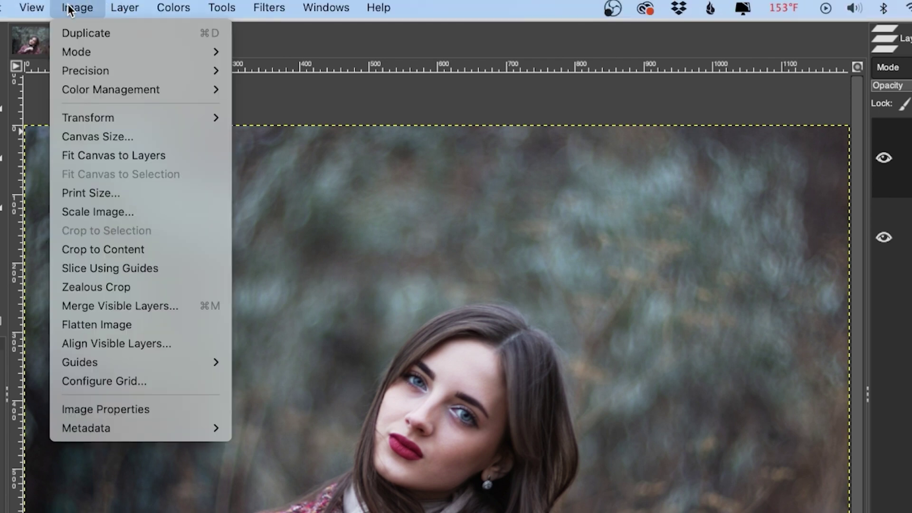
pyautogui.click(89, 136)
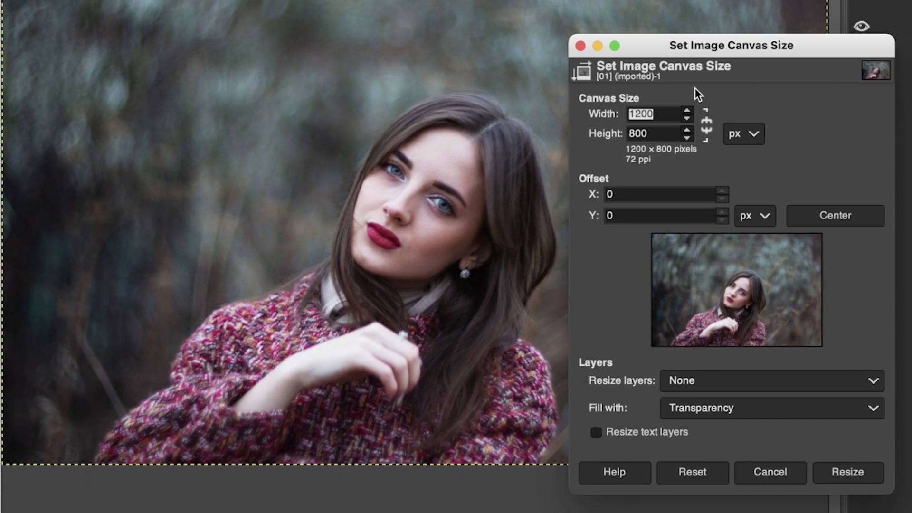
pyautogui.click(706, 127)
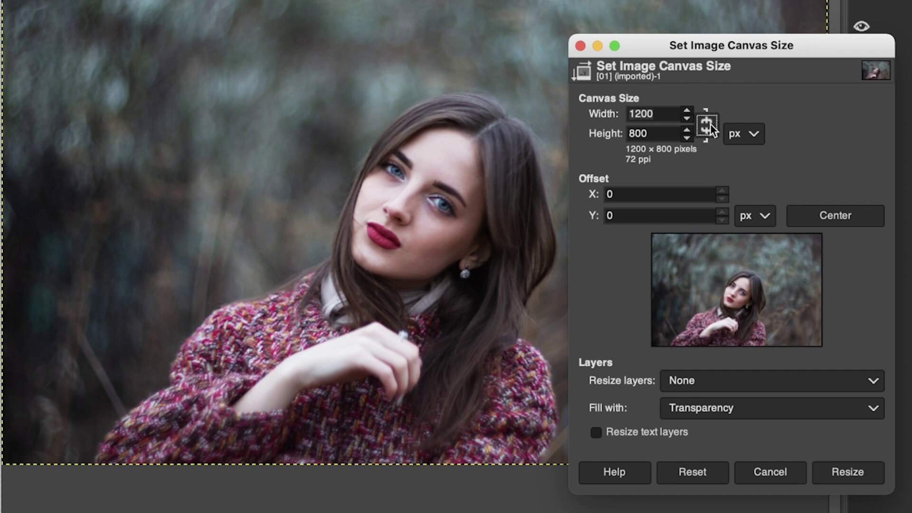
pyautogui.moveTo(660, 135); pyautogui.dragTo(613, 132)
pyautogui.write('630')
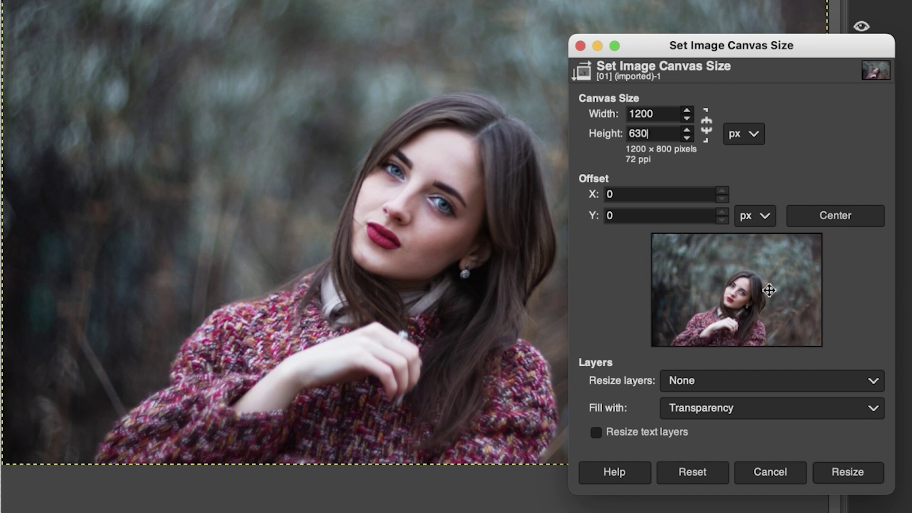
pyautogui.press('Tab')
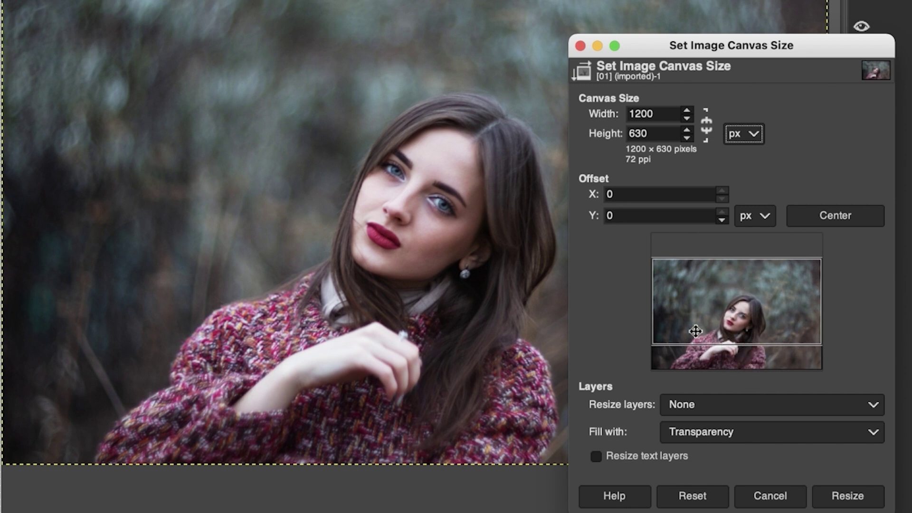
pyautogui.moveTo(745, 315); pyautogui.dragTo(746, 288)
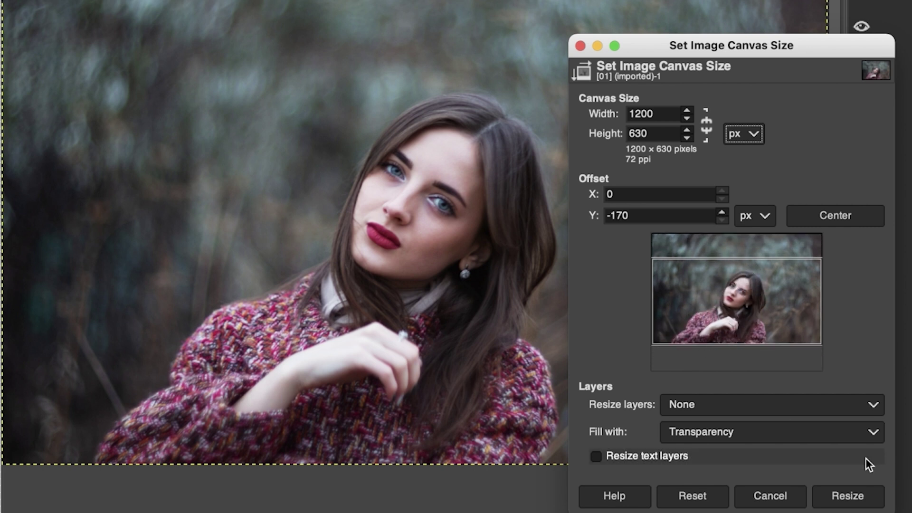
pyautogui.click(857, 497)
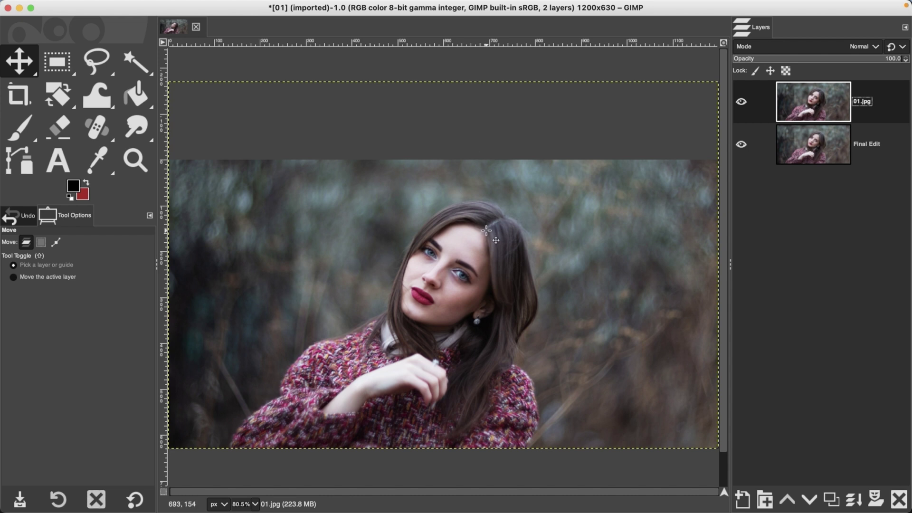
# - Hide the Final Edit layer, try moving the photo layer down, then undo the move
pyautogui.click(741, 145)
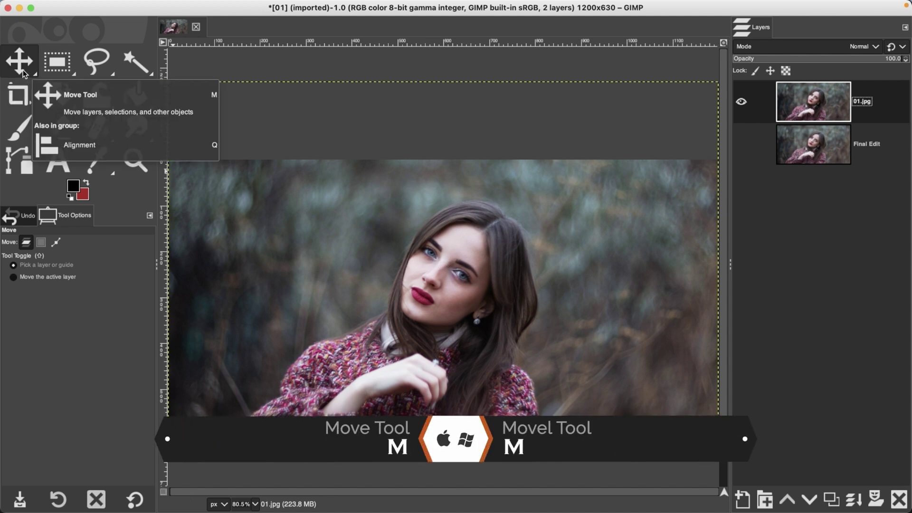
pyautogui.moveTo(430, 193); pyautogui.dragTo(433, 233)
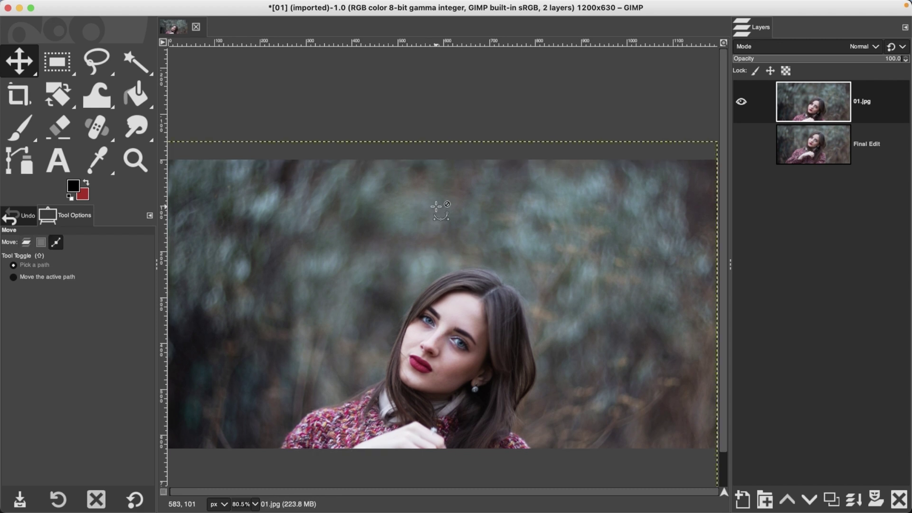
pyautogui.press('super+z')
pyautogui.press('super+z')
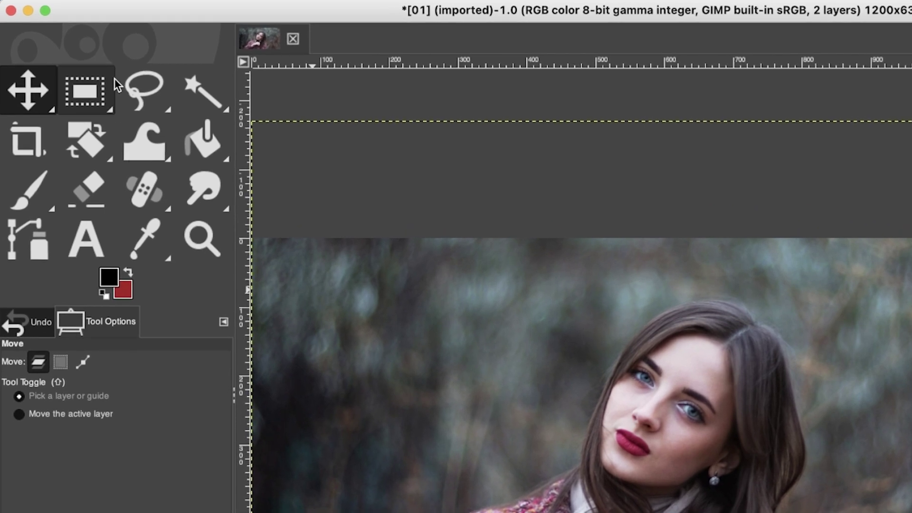
pyautogui.moveTo(88, 4)
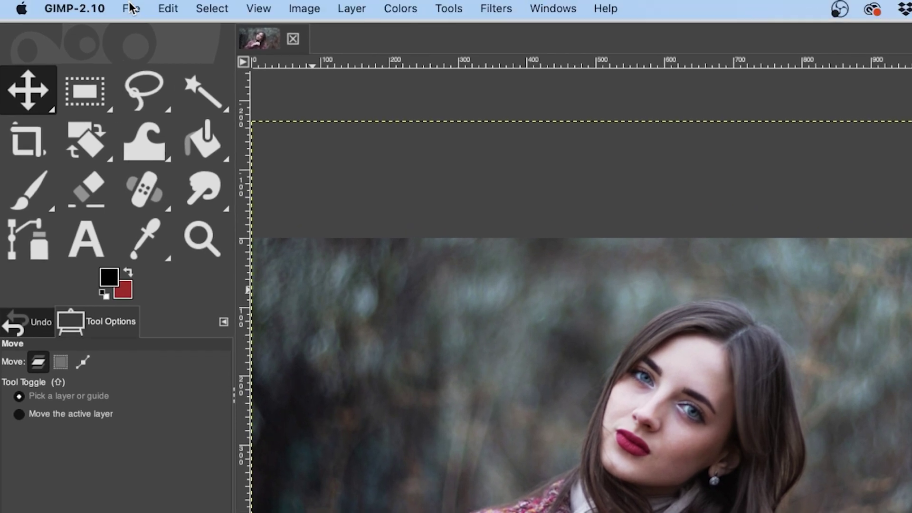
pyautogui.click(131, 8)
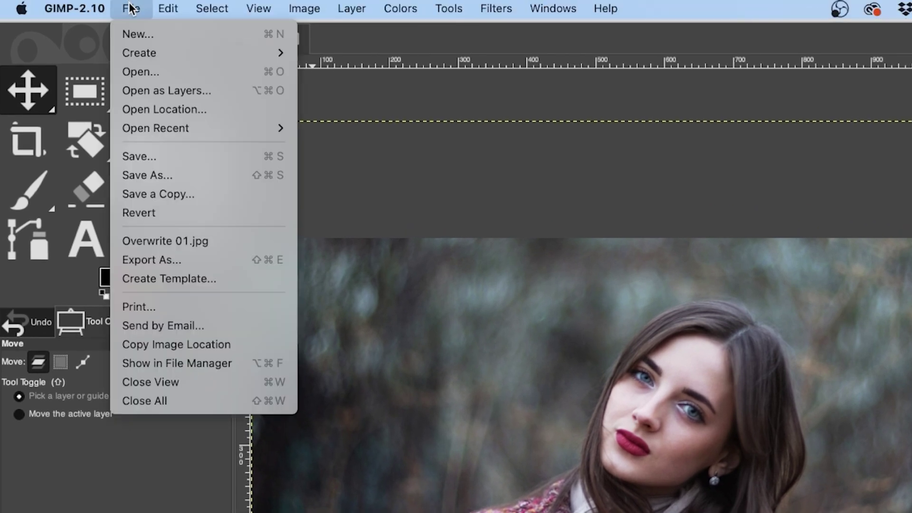
pyautogui.click(137, 174)
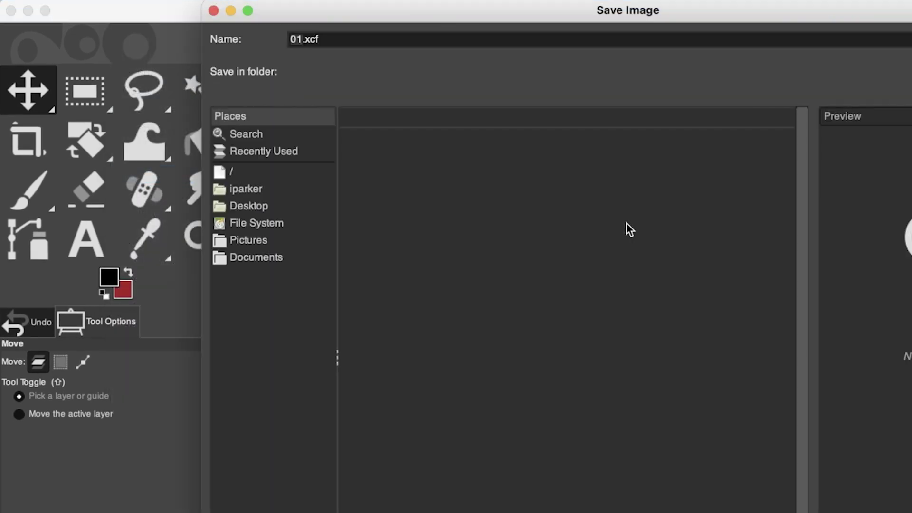
pyautogui.click(367, 38)
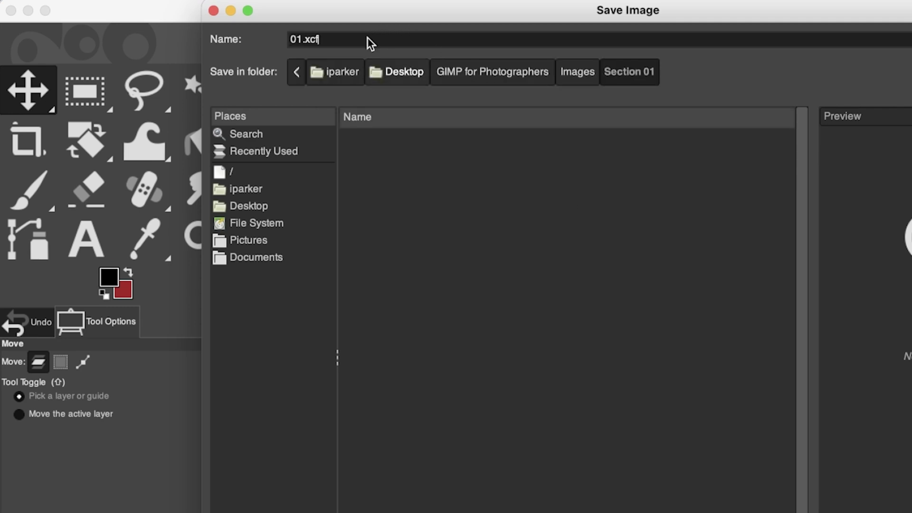
pyautogui.press('BackSpace')
pyautogui.press('BackSpace')
pyautogui.press('BackSpace')
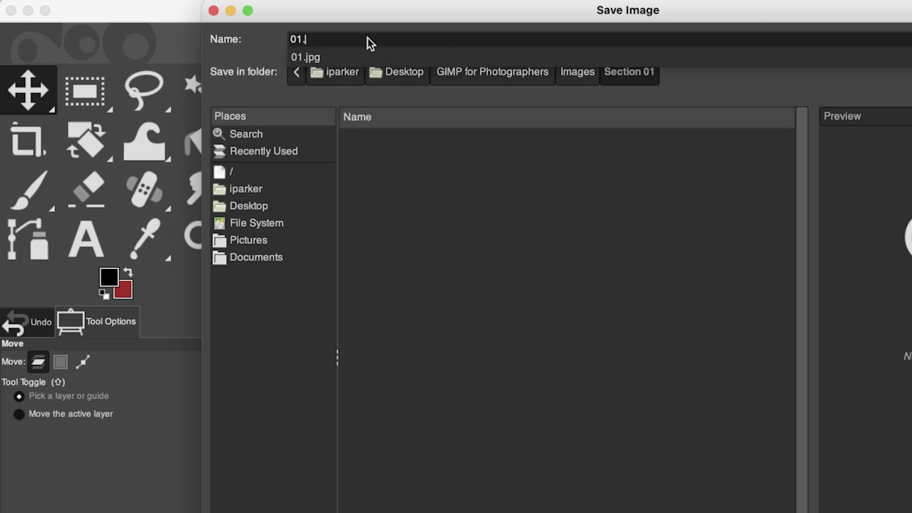
pyautogui.write('jpg')
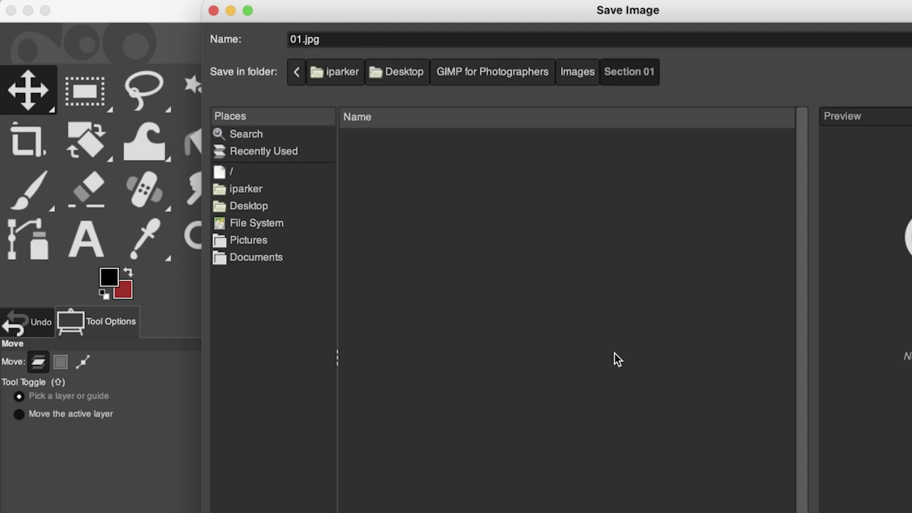
pyautogui.press('Return')
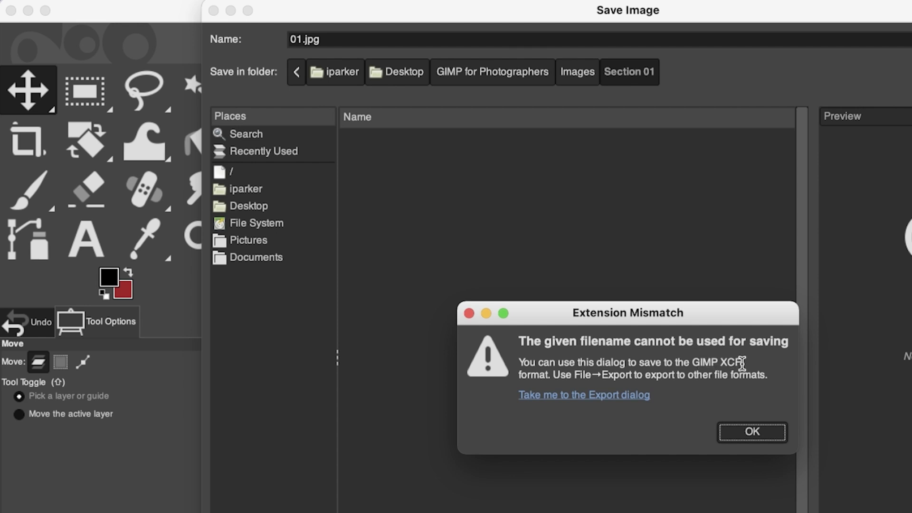
pyautogui.click(741, 435)
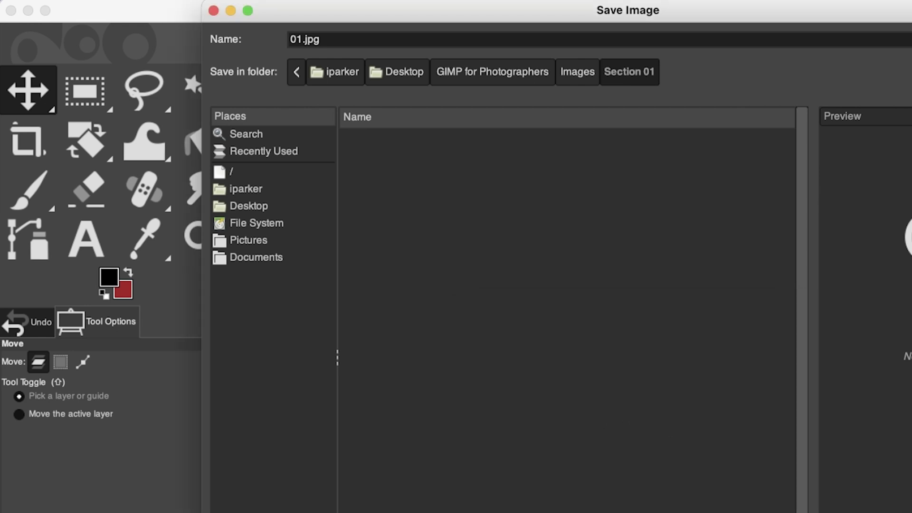
pyautogui.press('Escape')
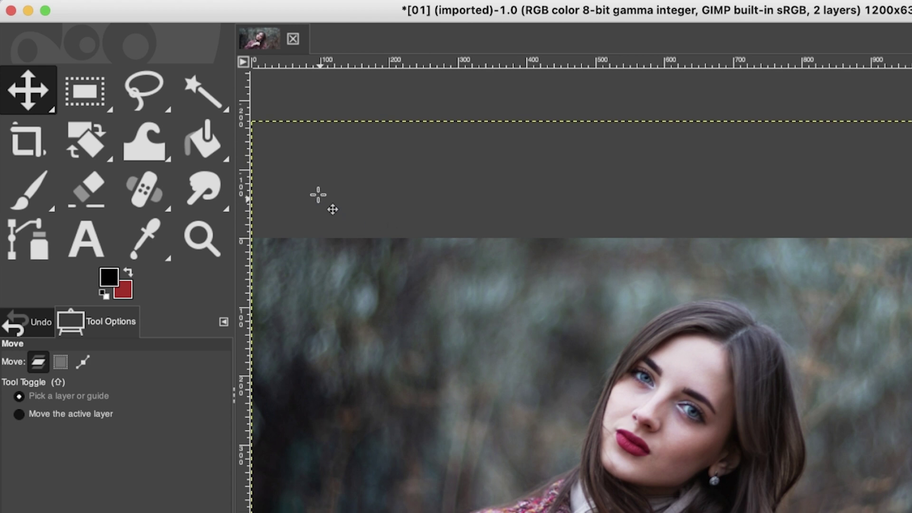
# - Export As the image with its extension changed from jpg to 01.png in Section 01
pyautogui.click(142, 7)
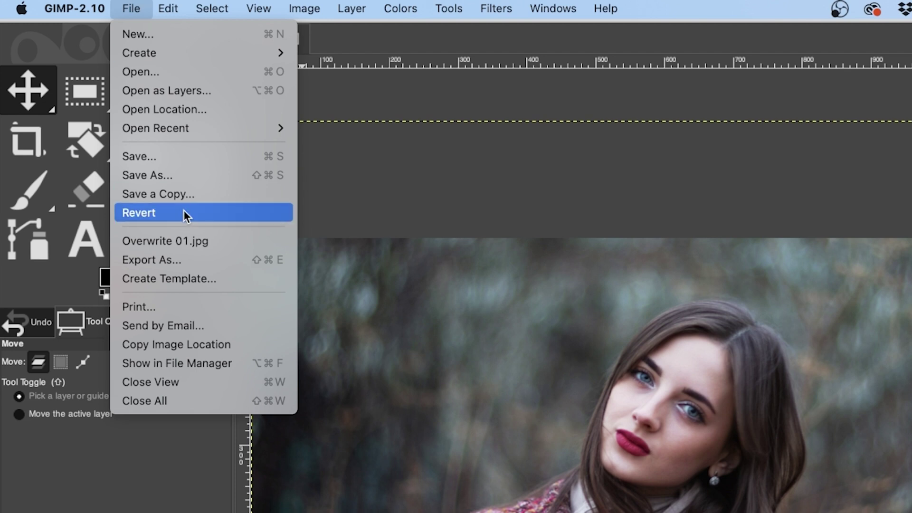
pyautogui.click(173, 260)
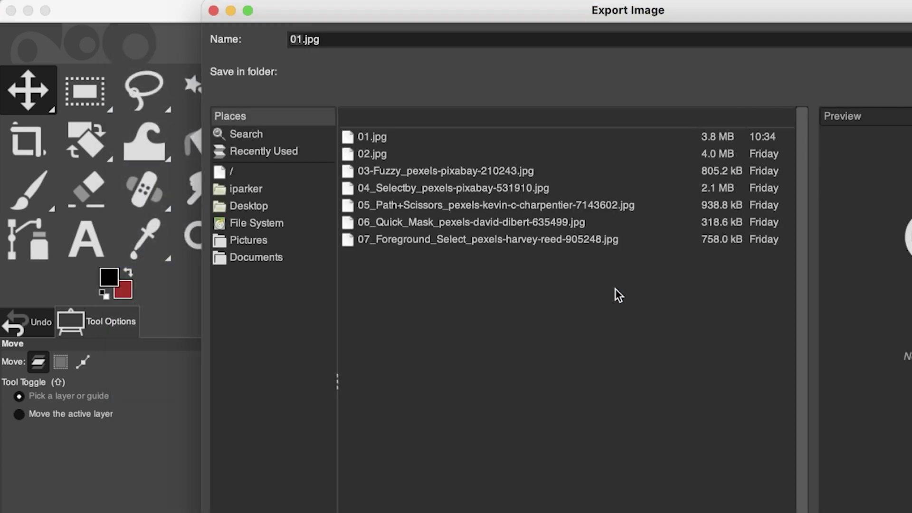
pyautogui.click(321, 39)
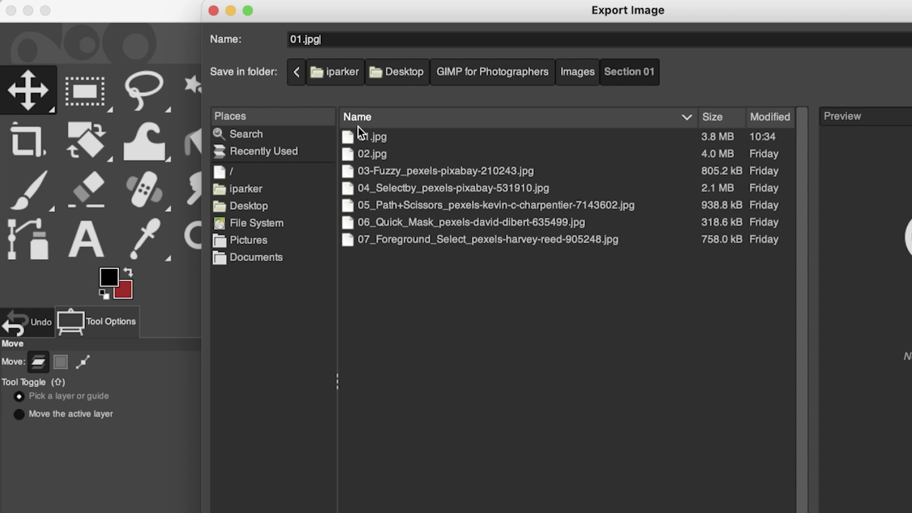
pyautogui.press('BackSpace')
pyautogui.press('BackSpace')
pyautogui.press('BackSpace')
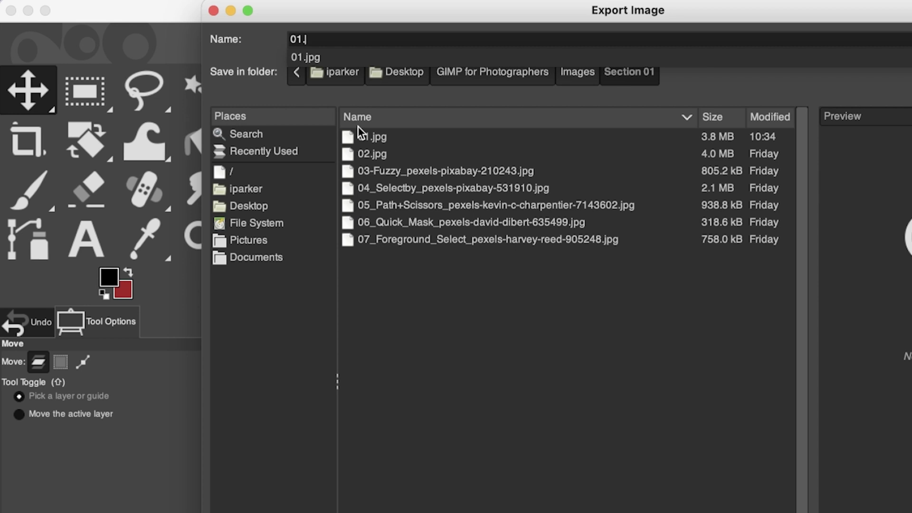
pyautogui.write('png')
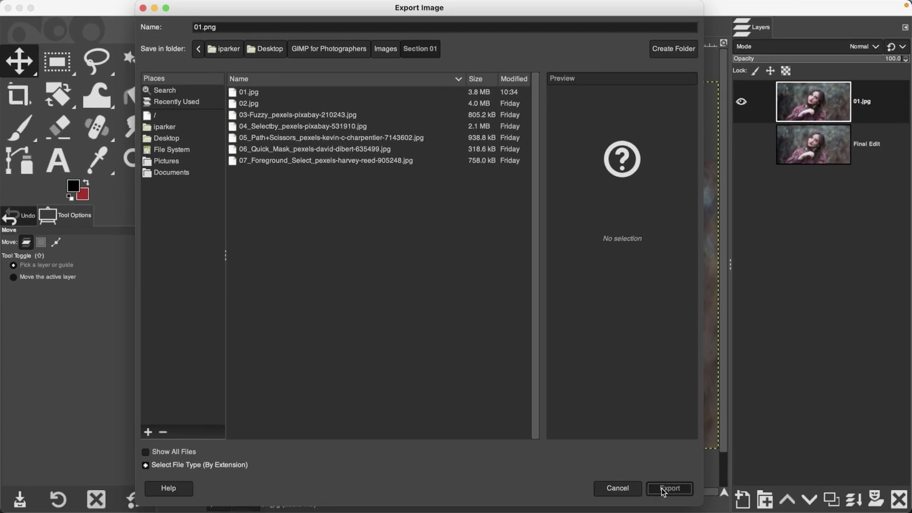
pyautogui.click(665, 489)
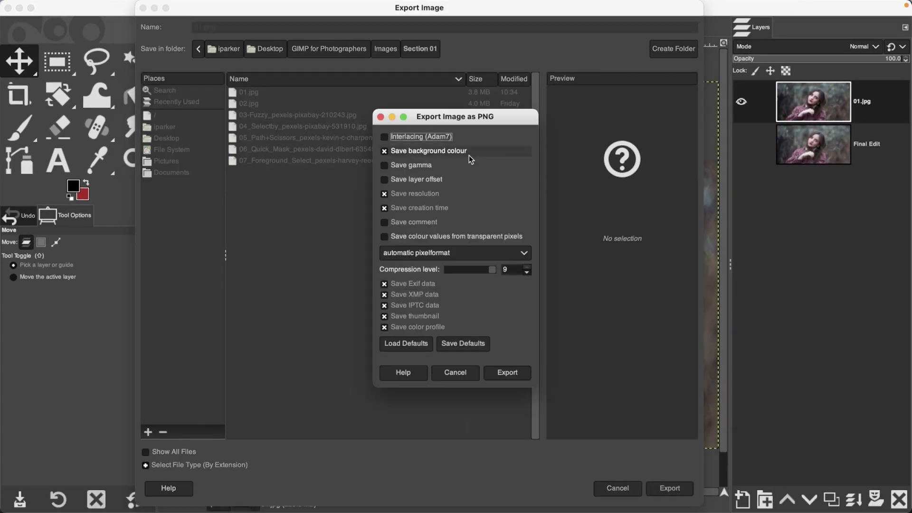
# - Review the PNG export options for 01.png, leaving compression level at 9
pyautogui.moveTo(463, 117); pyautogui.dragTo(436, 117)
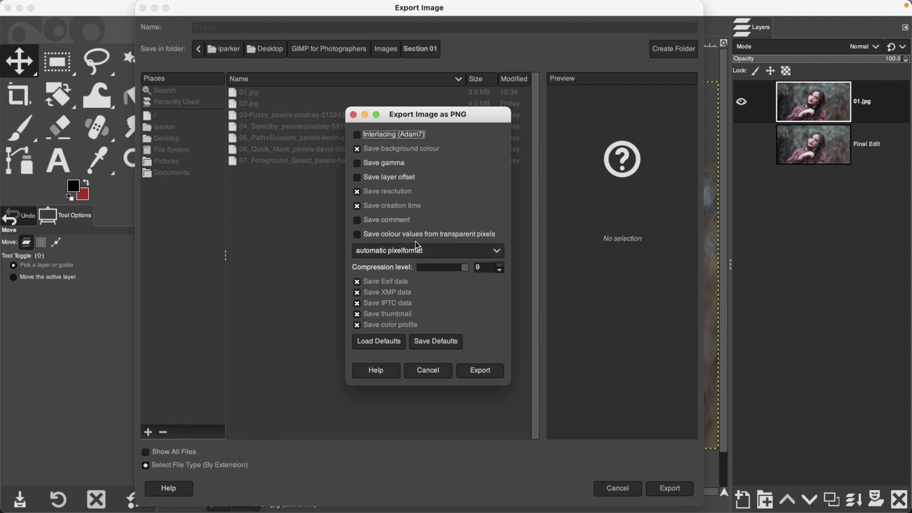
pyautogui.click(468, 267)
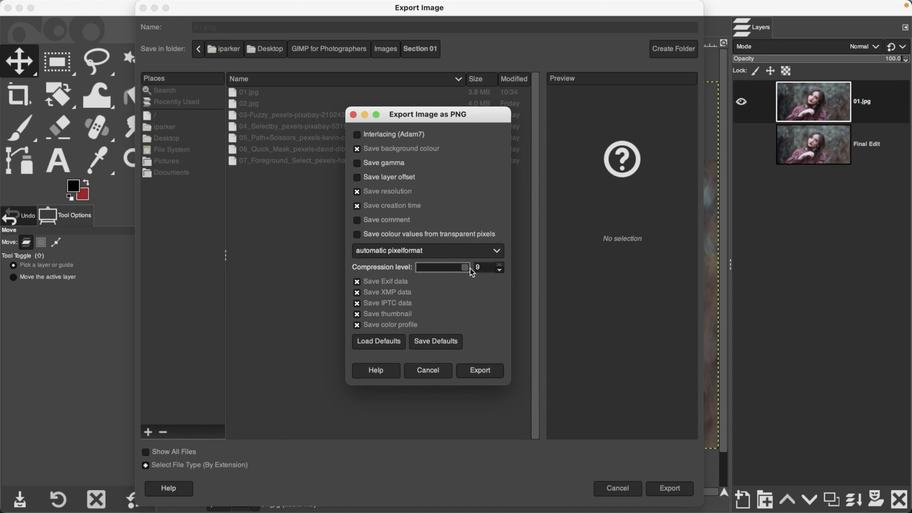